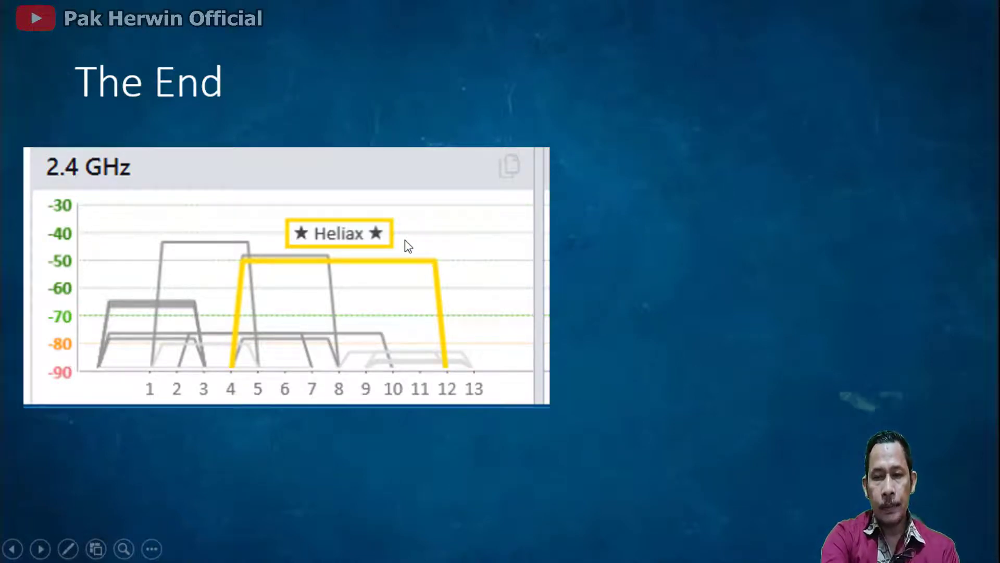
- End the slide show and switch to Firefox to view the download section of MetaGeek's inSSIDer product page
{"action": "key", "text": "Escape"}
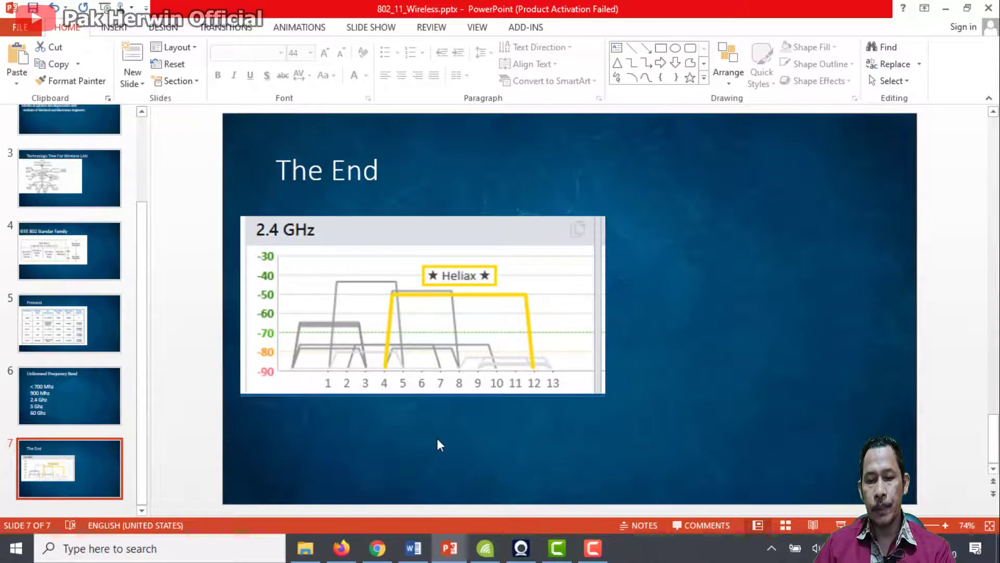
{"action": "left_click", "coordinate": [342, 548]}
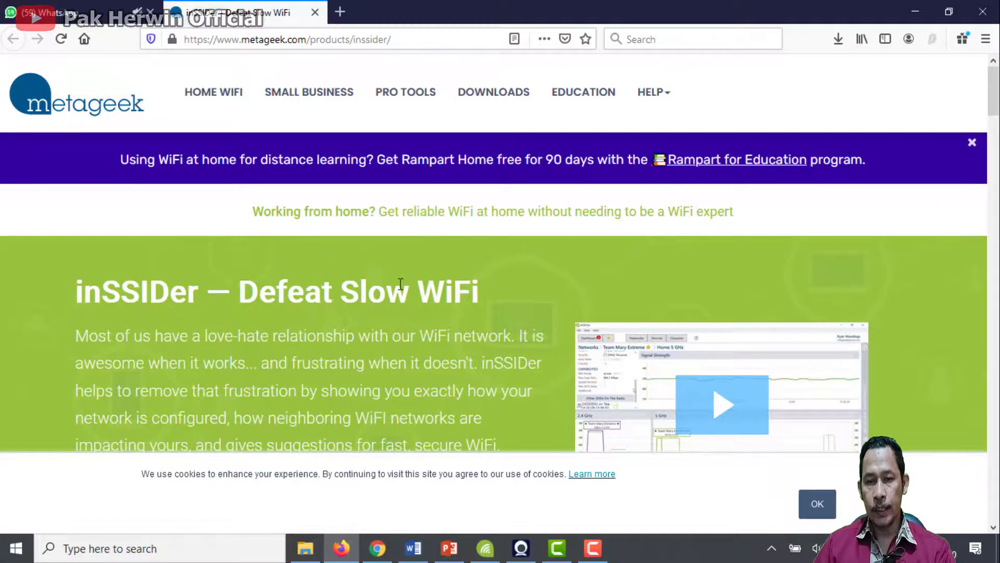
{"action": "scroll", "coordinate": [401, 283], "scroll_direction": "down", "scroll_amount": 3}
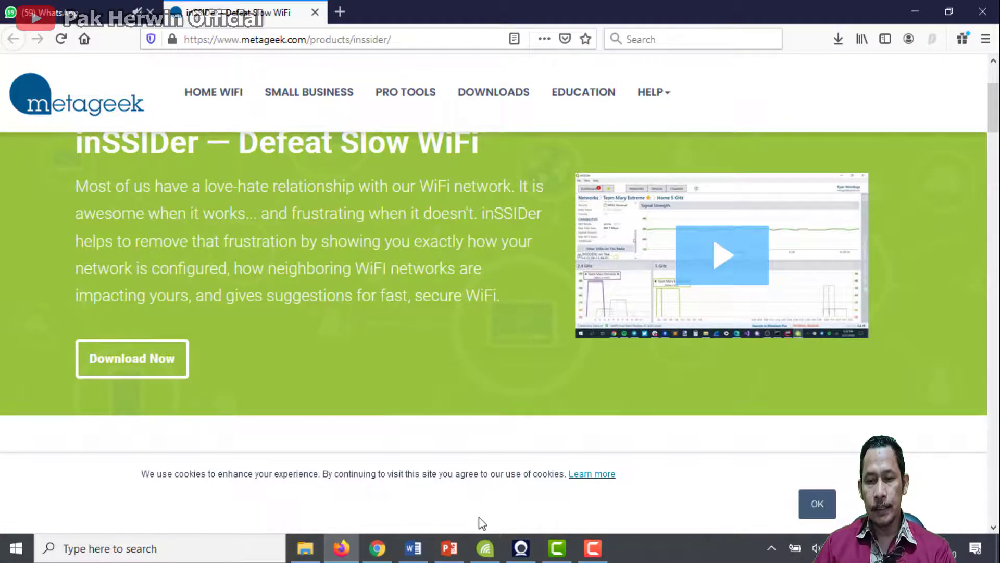
- Switch to inSSIDer and look through the full list of detected wireless networks
{"action": "left_click", "coordinate": [485, 547]}
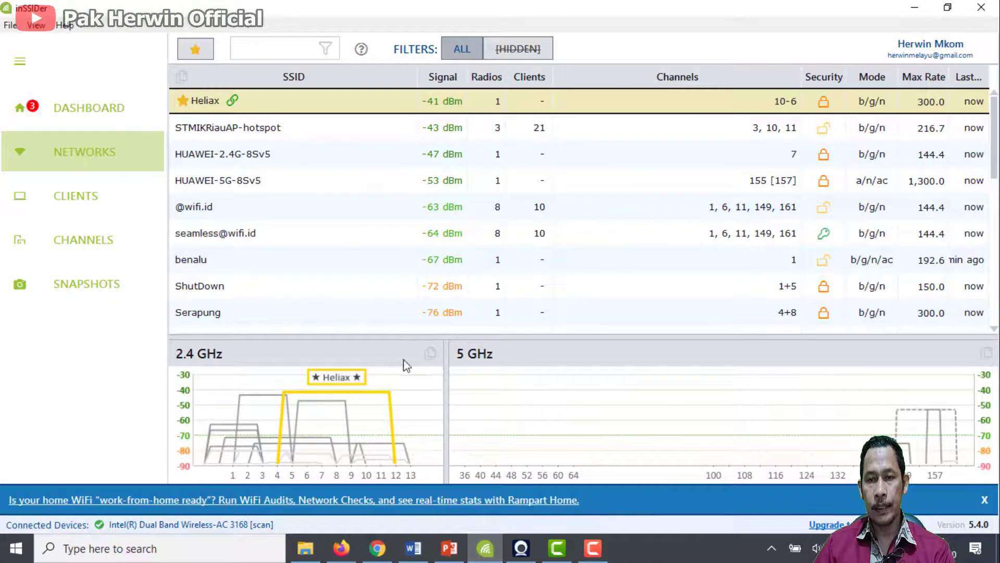
{"action": "scroll", "coordinate": [364, 275], "scroll_direction": "down", "scroll_amount": 4}
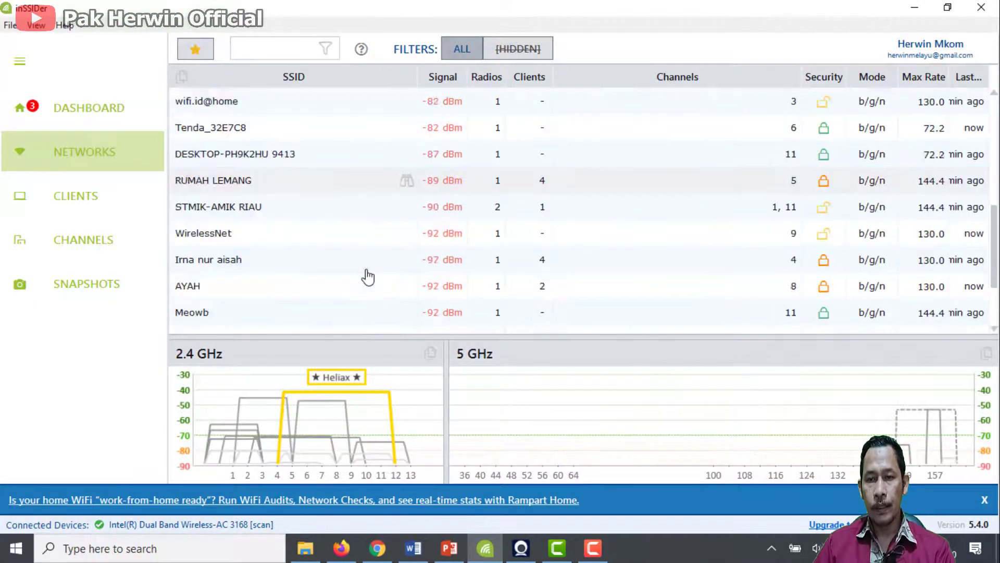
{"action": "scroll", "coordinate": [364, 275], "scroll_direction": "up", "scroll_amount": 3}
{"action": "scroll", "coordinate": [364, 275], "scroll_direction": "down", "scroll_amount": 5}
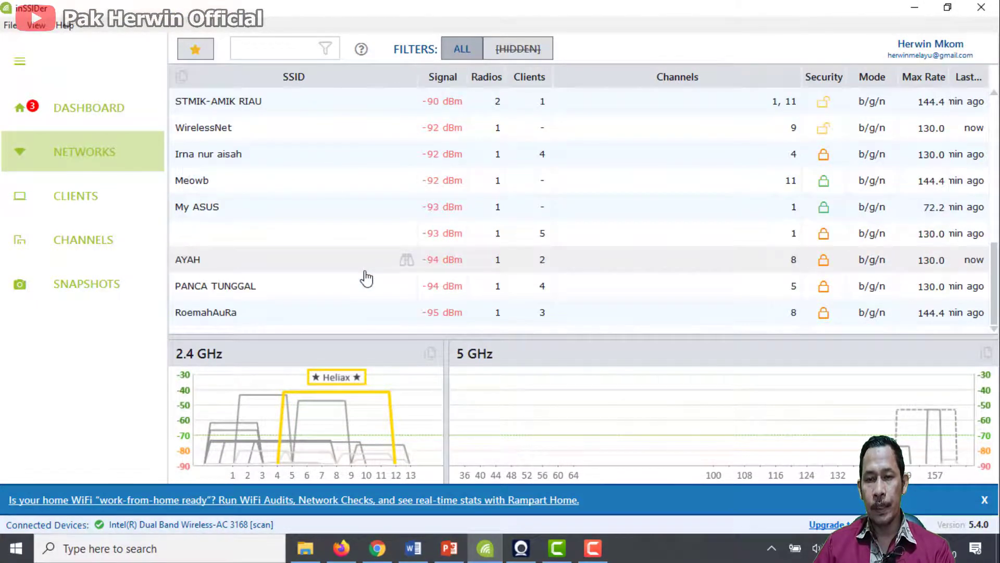
{"action": "scroll", "coordinate": [526, 277], "scroll_direction": "up", "scroll_amount": 6}
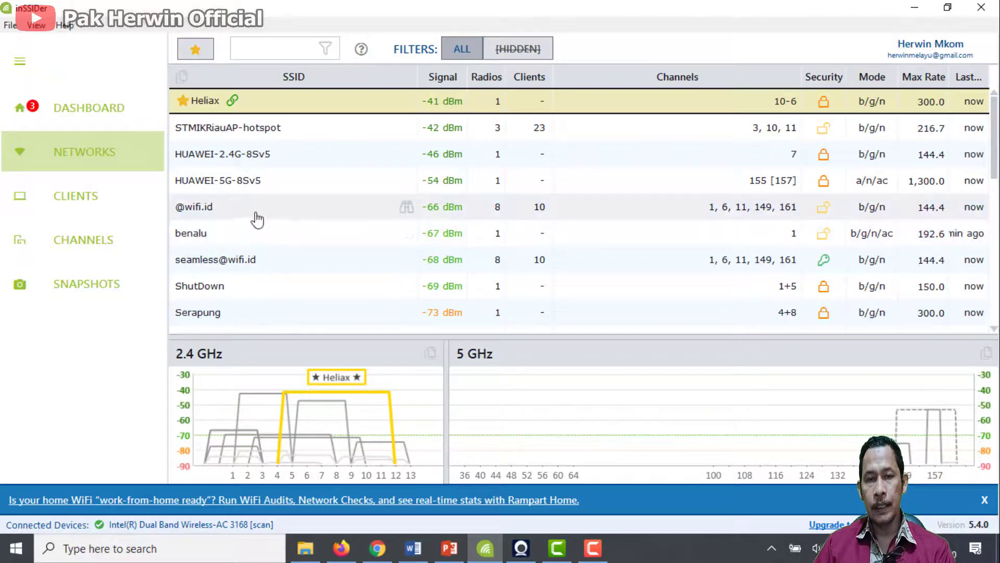
- Open the network dashboard for Heliax and review its configuration observations and the 2.4 GHz access points in range
{"action": "left_click", "coordinate": [104, 117]}
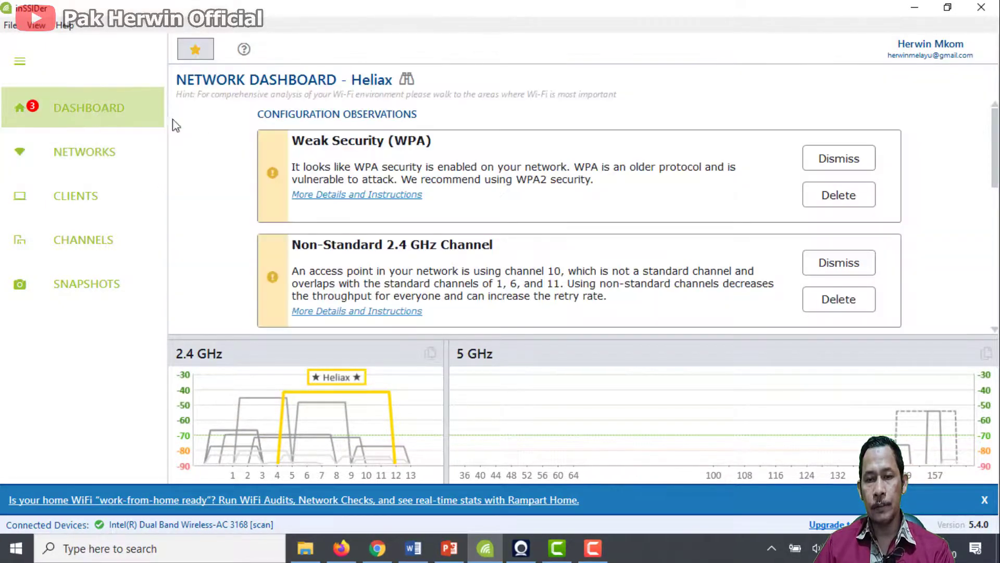
{"action": "scroll", "coordinate": [333, 214], "scroll_direction": "down", "scroll_amount": 2}
{"action": "scroll", "coordinate": [334, 213], "scroll_direction": "down", "scroll_amount": 3}
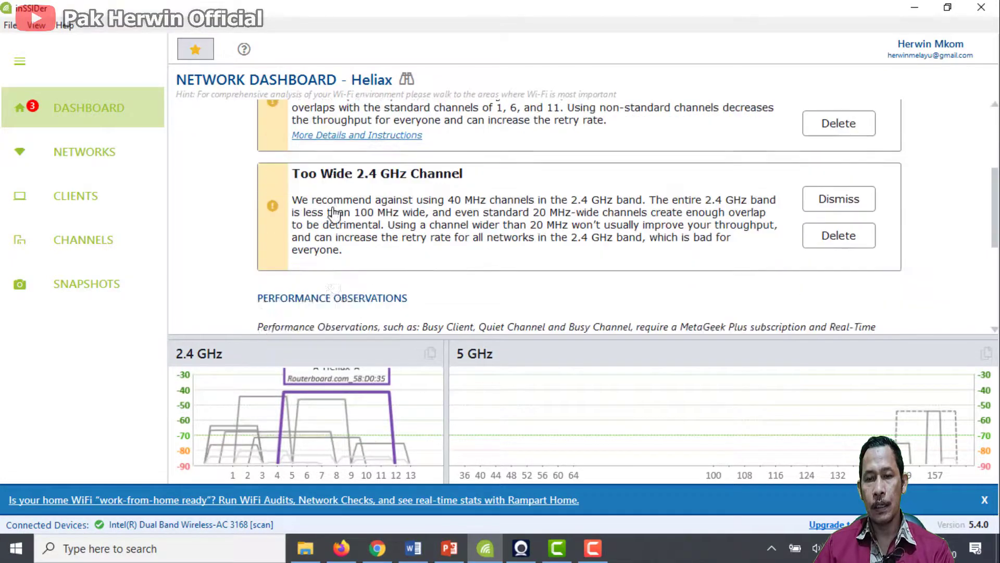
{"action": "scroll", "coordinate": [334, 215], "scroll_direction": "up", "scroll_amount": 4}
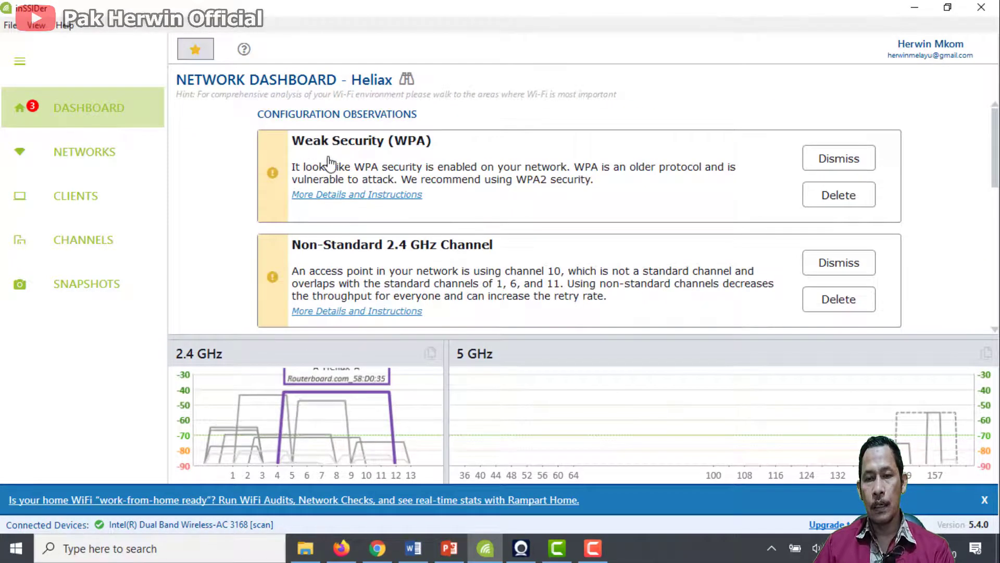
{"action": "scroll", "coordinate": [328, 165], "scroll_direction": "down", "scroll_amount": 3}
{"action": "scroll", "coordinate": [328, 164], "scroll_direction": "up", "scroll_amount": 2}
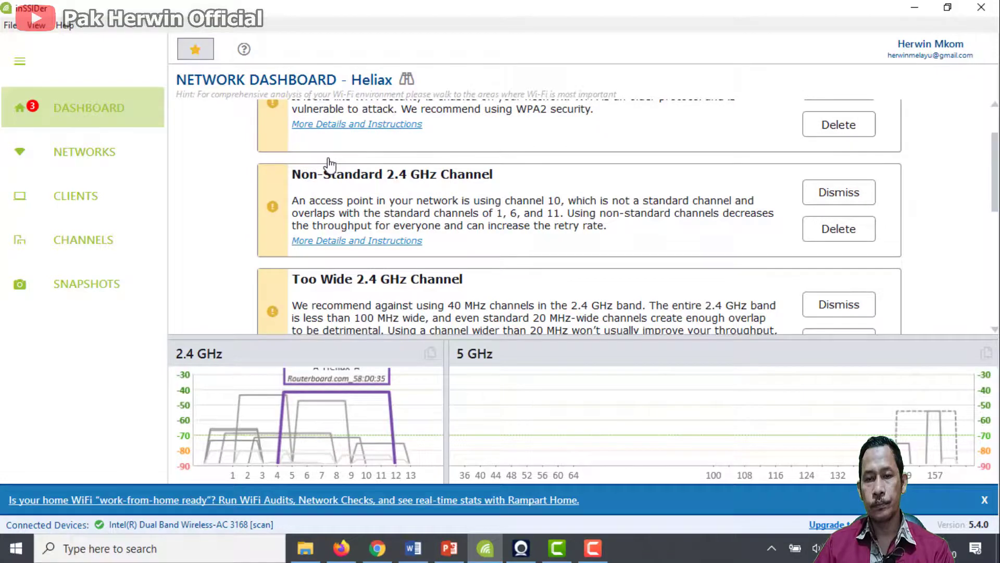
{"action": "scroll", "coordinate": [329, 165], "scroll_direction": "down", "scroll_amount": 5}
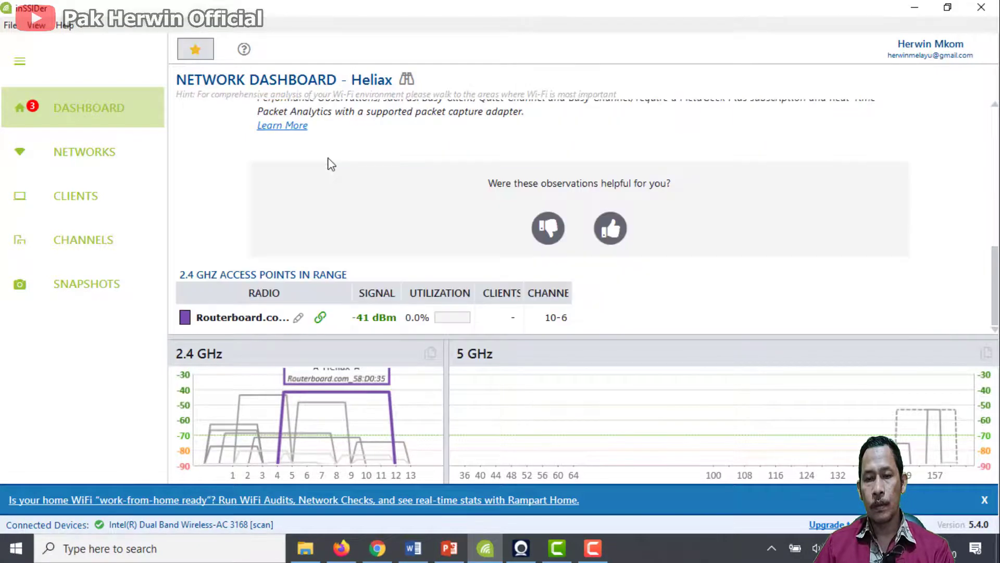
{"action": "scroll", "coordinate": [329, 164], "scroll_direction": "up", "scroll_amount": 6}
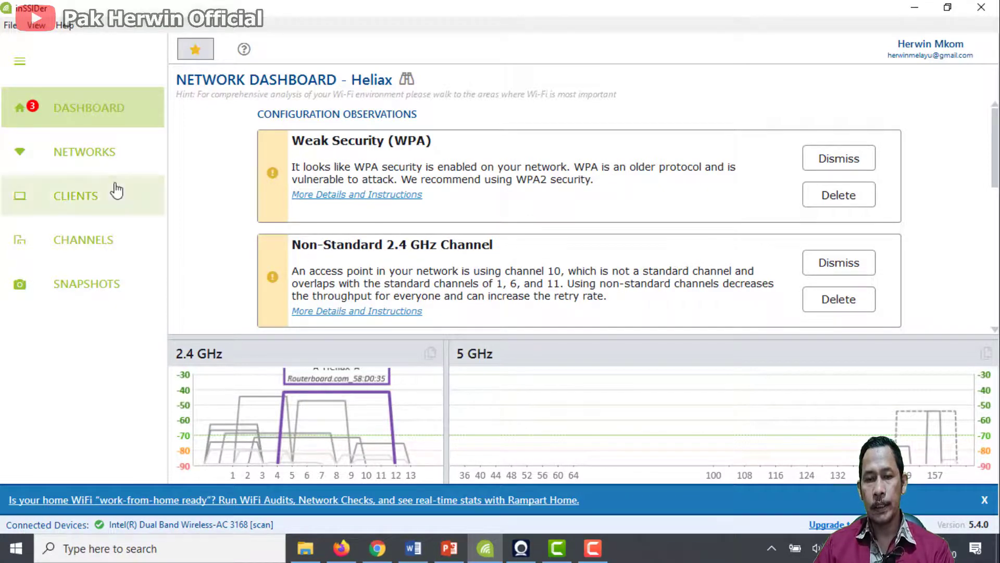
- Open the details of the HUAWEI-2.4G-8Sv5 network and examine its identity, stats, configuration and capabilities
{"action": "left_click", "coordinate": [100, 172]}
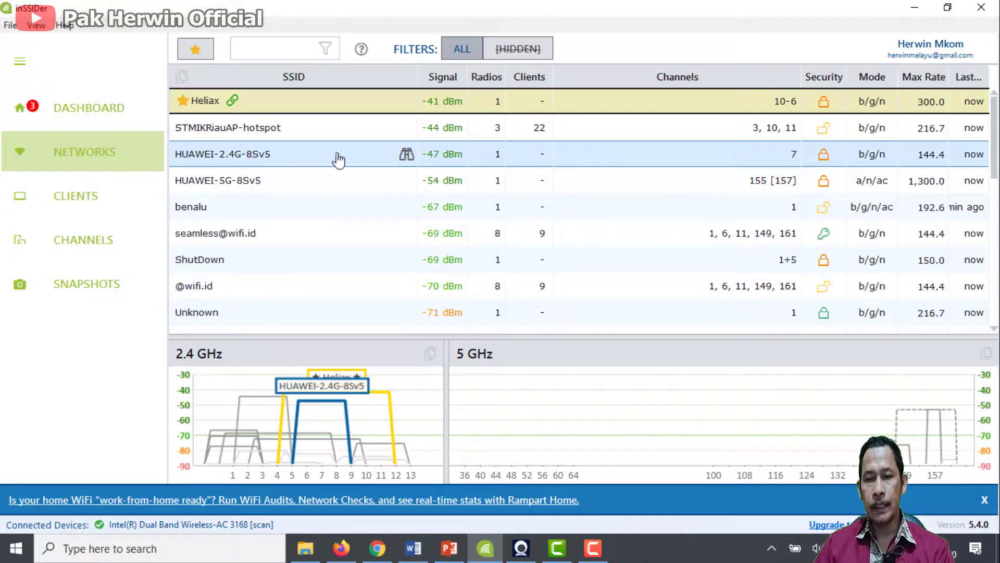
{"action": "left_click", "coordinate": [406, 154]}
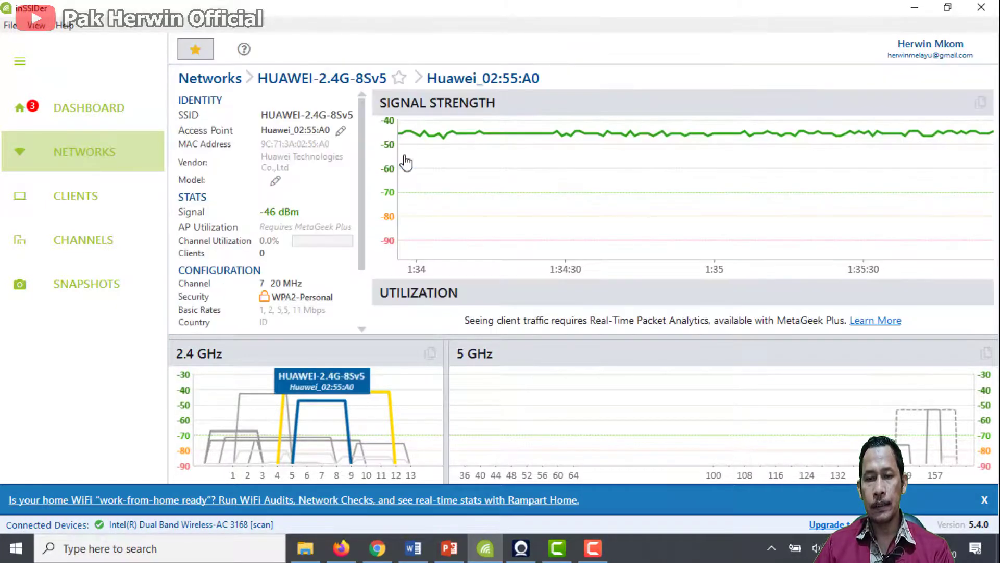
{"action": "scroll", "coordinate": [319, 216], "scroll_direction": "down", "scroll_amount": 3}
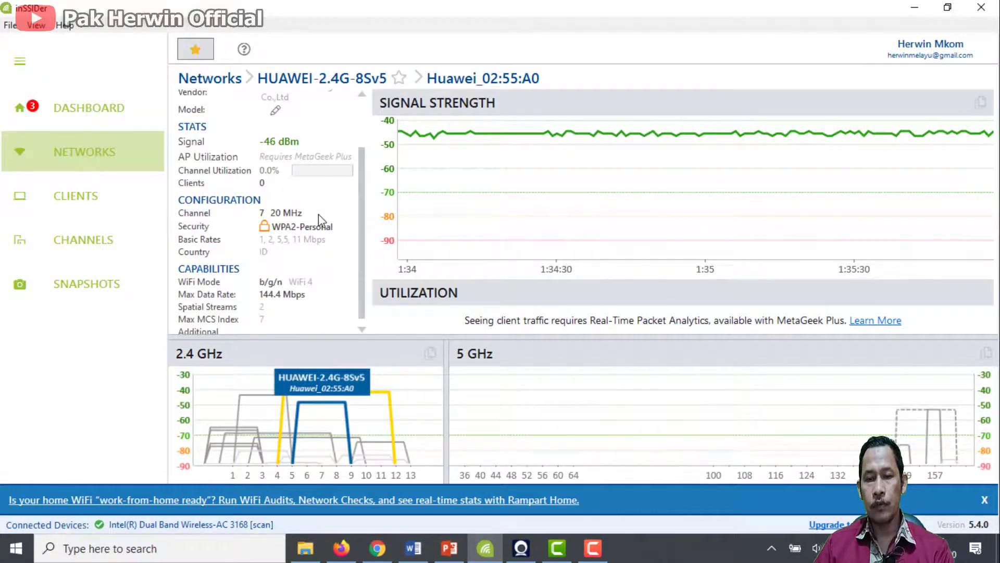
{"action": "scroll", "coordinate": [320, 217], "scroll_direction": "up", "scroll_amount": 3}
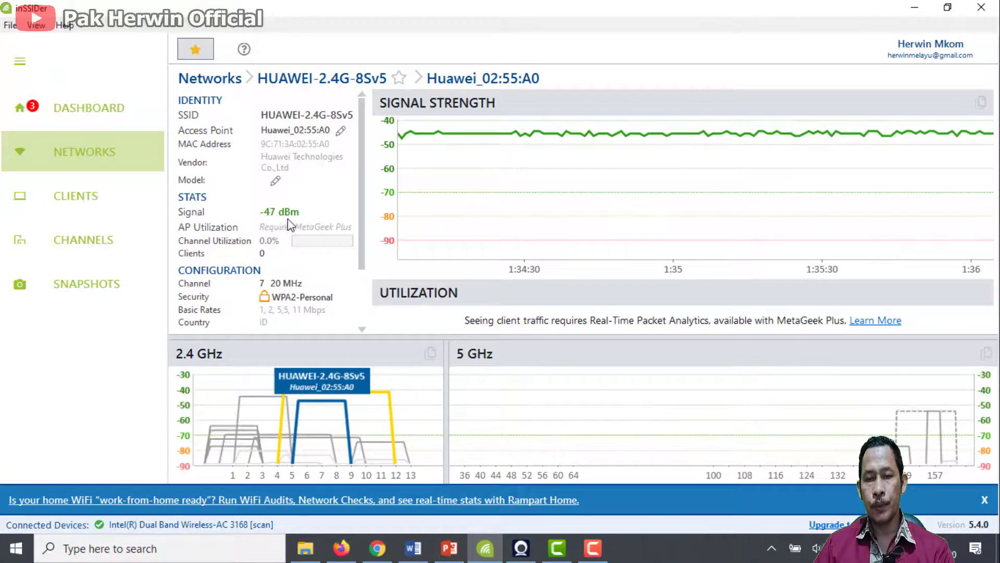
{"action": "scroll", "coordinate": [306, 223], "scroll_direction": "down", "scroll_amount": 1}
{"action": "scroll", "coordinate": [306, 223], "scroll_direction": "down", "scroll_amount": 1}
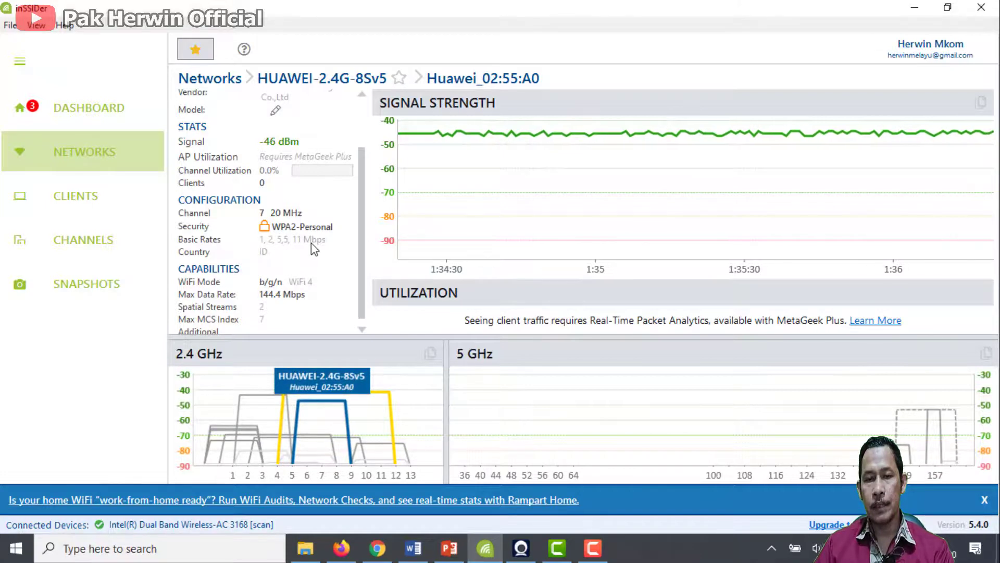
{"action": "scroll", "coordinate": [250, 261], "scroll_direction": "down", "scroll_amount": 1}
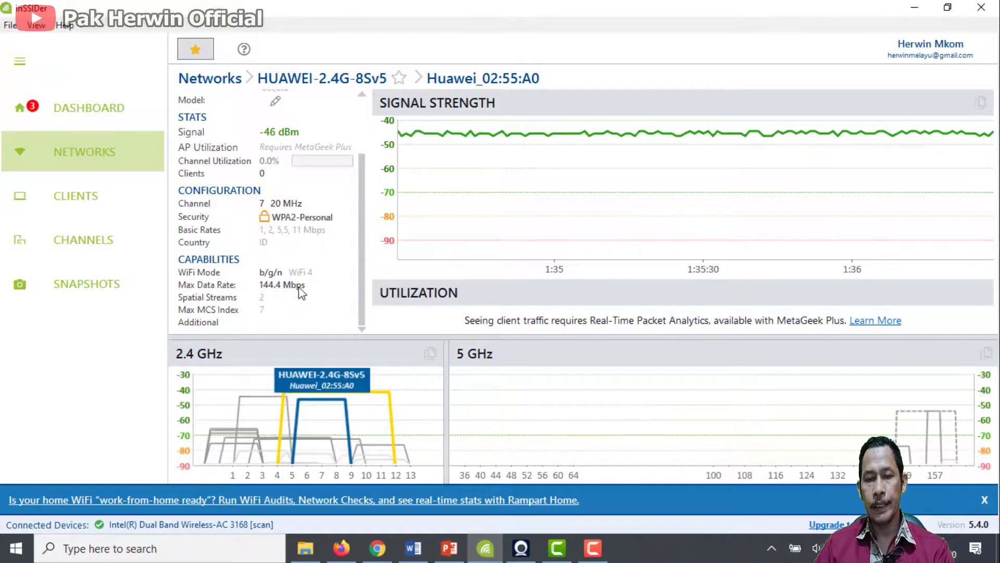
{"action": "scroll", "coordinate": [298, 286], "scroll_direction": "up", "scroll_amount": 3}
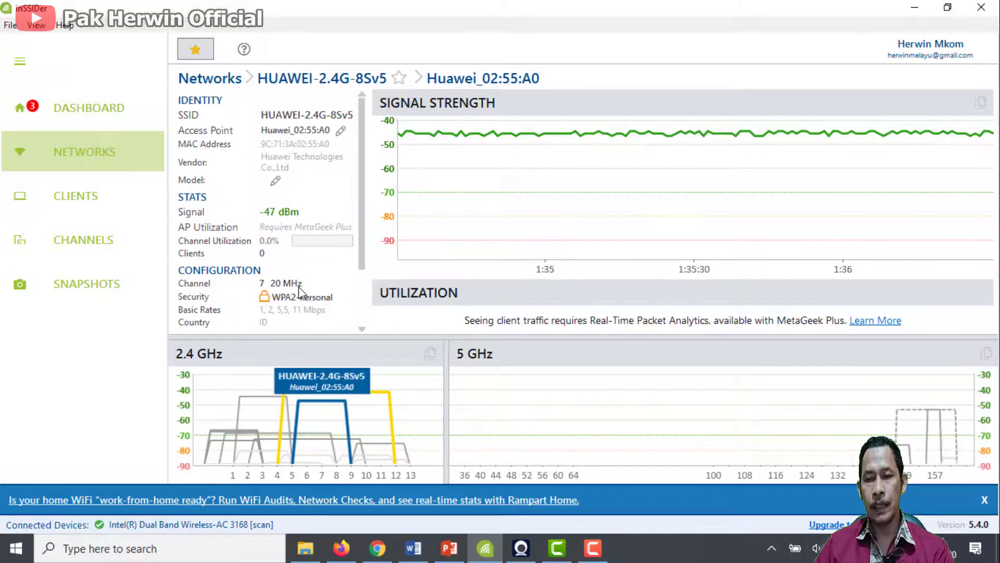
{"action": "scroll", "coordinate": [300, 292], "scroll_direction": "down", "scroll_amount": 3}
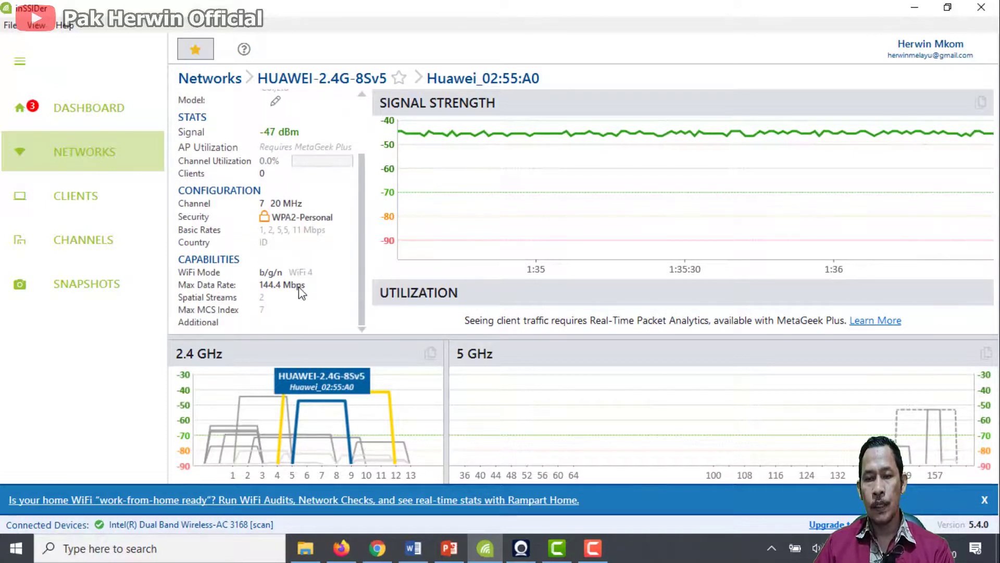
{"action": "scroll", "coordinate": [300, 293], "scroll_direction": "up", "scroll_amount": 3}
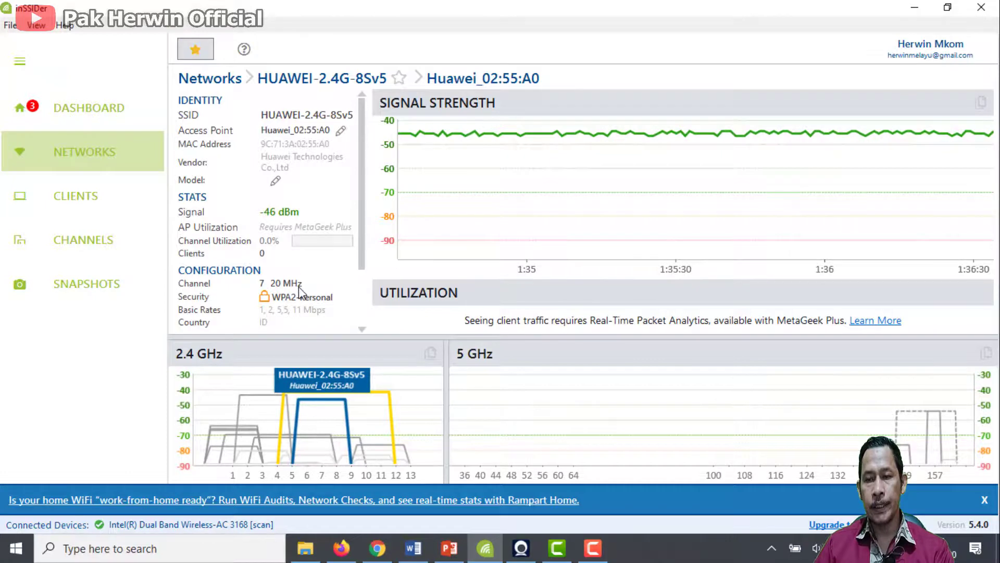
{"action": "scroll", "coordinate": [264, 272], "scroll_direction": "down", "scroll_amount": 3}
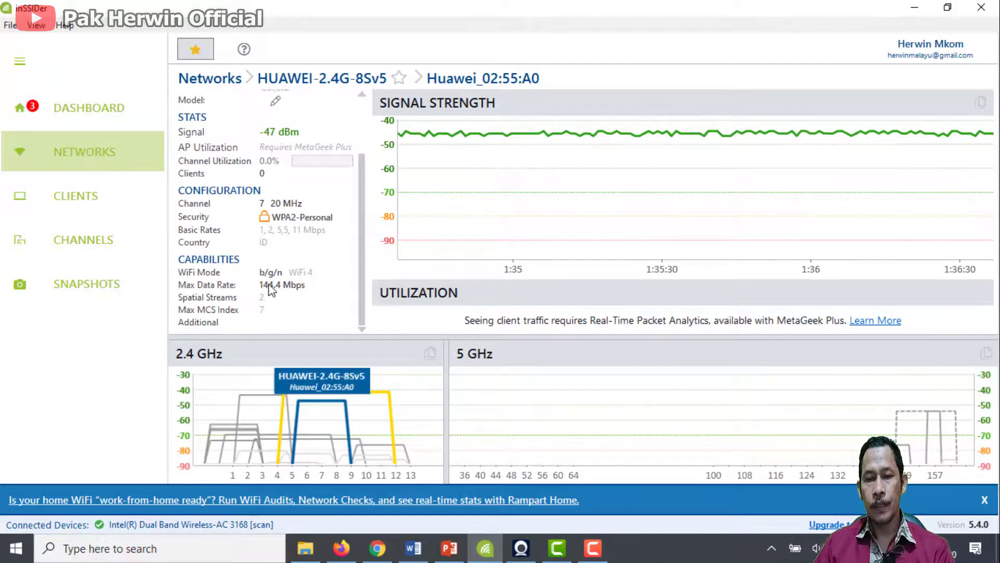
{"action": "scroll", "coordinate": [270, 289], "scroll_direction": "up", "scroll_amount": 3}
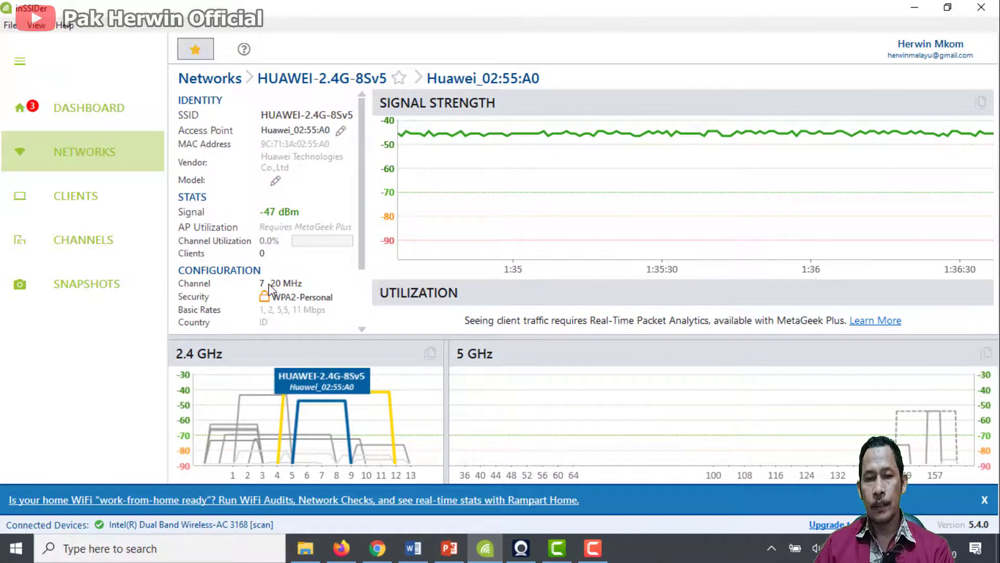
- Return to the list of all networks and compare the SSIDs, signal levels and channels of the strongest and weakest entries
{"action": "left_click", "coordinate": [211, 80]}
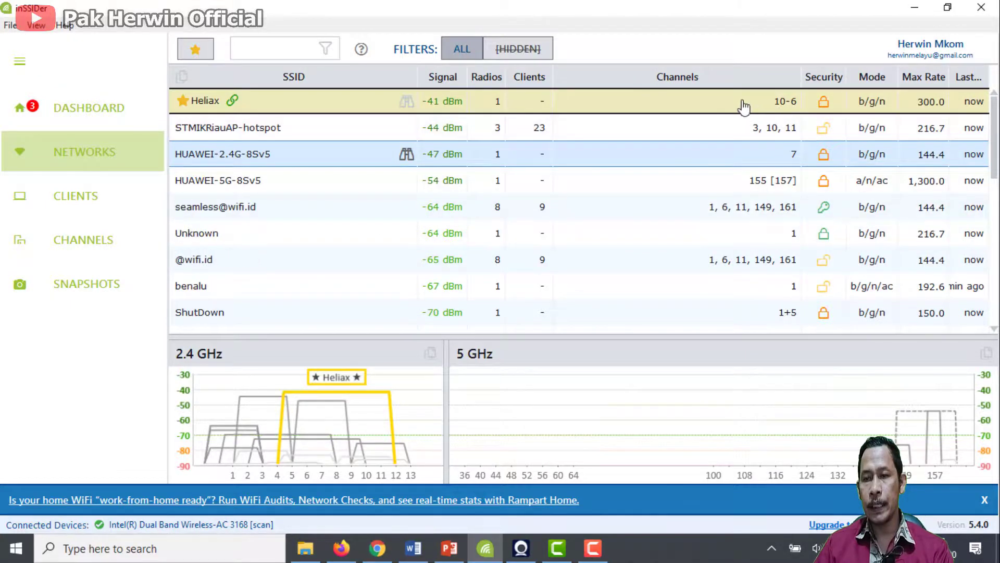
{"action": "scroll", "coordinate": [754, 279], "scroll_direction": "down", "scroll_amount": 5}
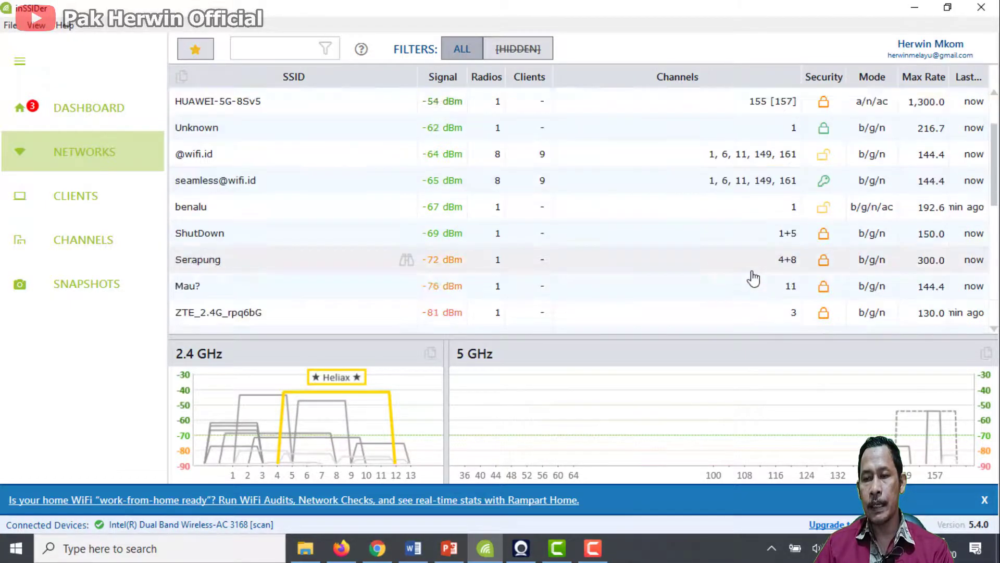
{"action": "scroll", "coordinate": [753, 279], "scroll_direction": "up", "scroll_amount": 5}
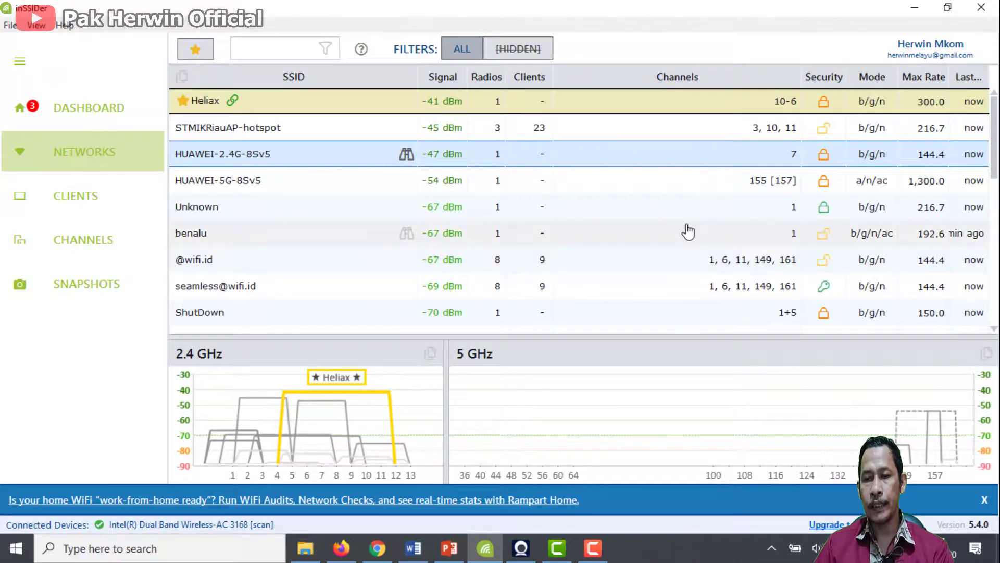
{"action": "scroll", "coordinate": [459, 272], "scroll_direction": "down", "scroll_amount": 3}
{"action": "scroll", "coordinate": [459, 272], "scroll_direction": "down", "scroll_amount": 2}
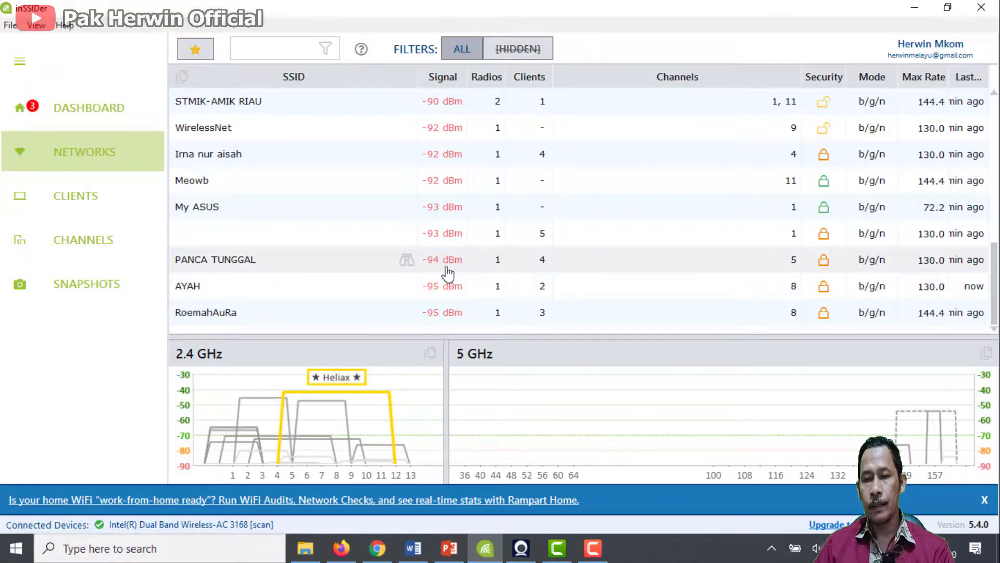
{"action": "scroll", "coordinate": [446, 271], "scroll_direction": "up", "scroll_amount": 4}
{"action": "scroll", "coordinate": [447, 271], "scroll_direction": "up", "scroll_amount": 2}
{"action": "scroll", "coordinate": [447, 271], "scroll_direction": "down", "scroll_amount": 2}
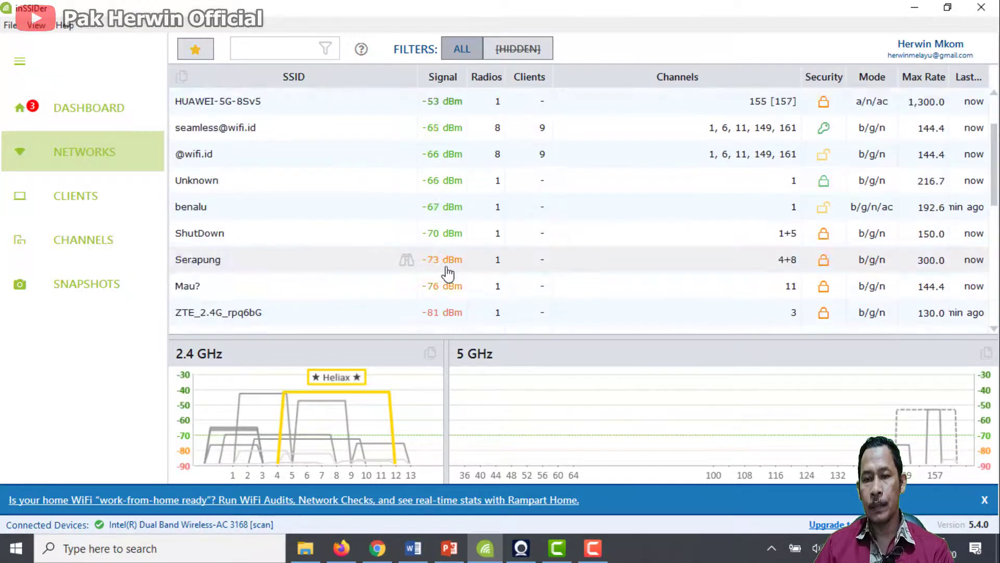
{"action": "scroll", "coordinate": [447, 270], "scroll_direction": "up", "scroll_amount": 2}
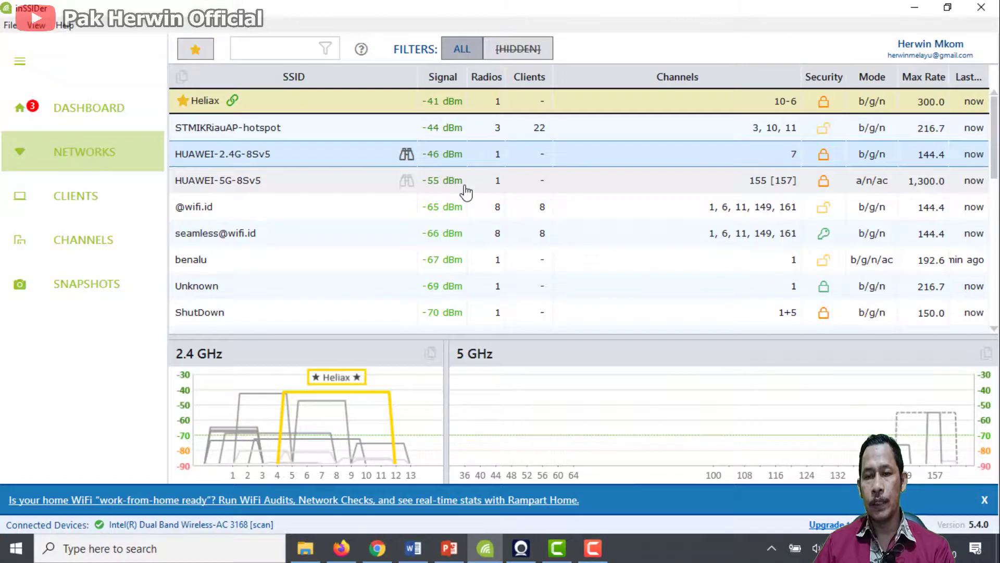
{"action": "scroll", "coordinate": [466, 191], "scroll_direction": "down", "scroll_amount": 3}
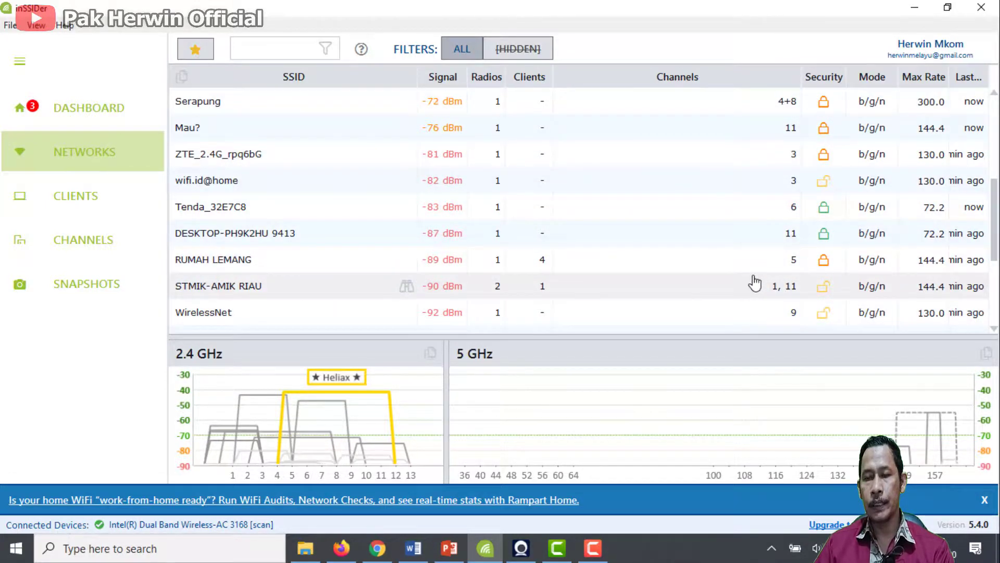
{"action": "scroll", "coordinate": [755, 283], "scroll_direction": "up", "scroll_amount": 3}
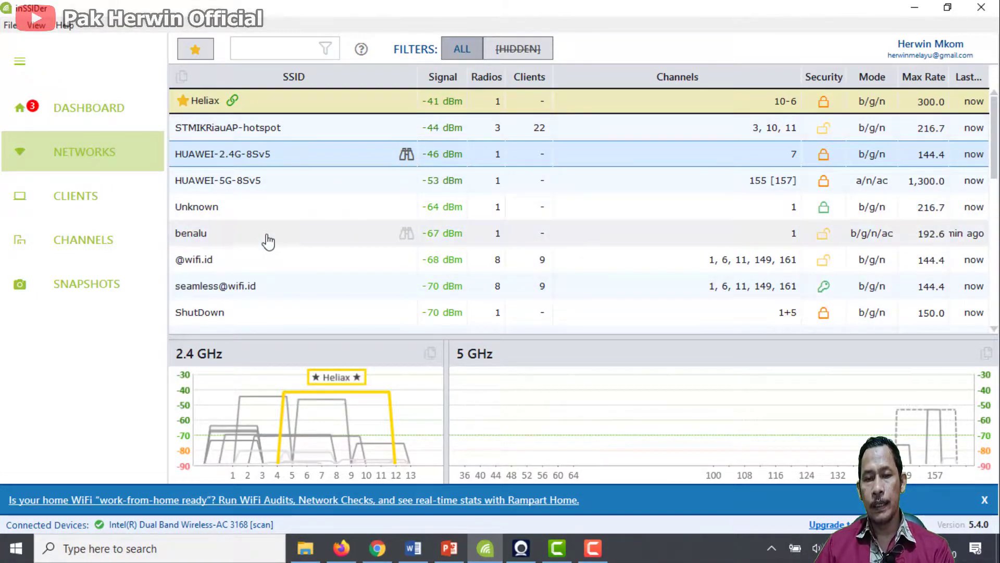
{"action": "scroll", "coordinate": [269, 244], "scroll_direction": "down", "scroll_amount": 5}
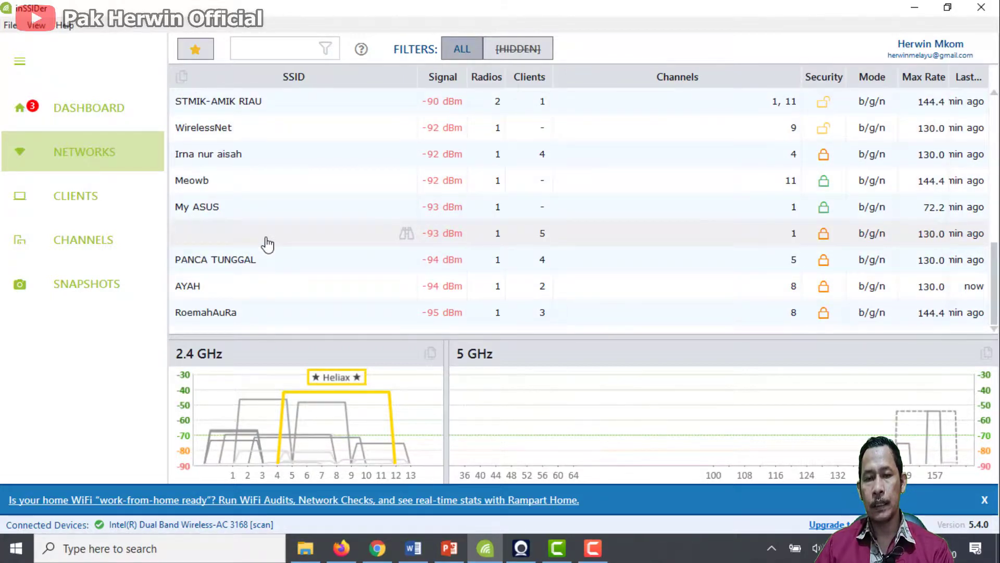
{"action": "scroll", "coordinate": [267, 244], "scroll_direction": "up", "scroll_amount": 5}
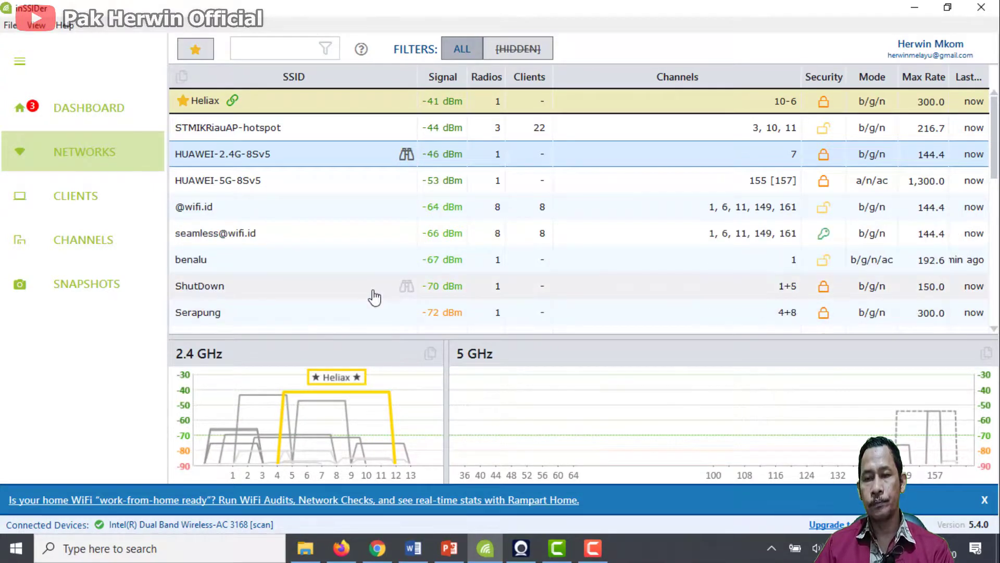
{"action": "scroll", "coordinate": [375, 298], "scroll_direction": "down", "scroll_amount": 5}
{"action": "scroll", "coordinate": [374, 297], "scroll_direction": "up", "scroll_amount": 5}
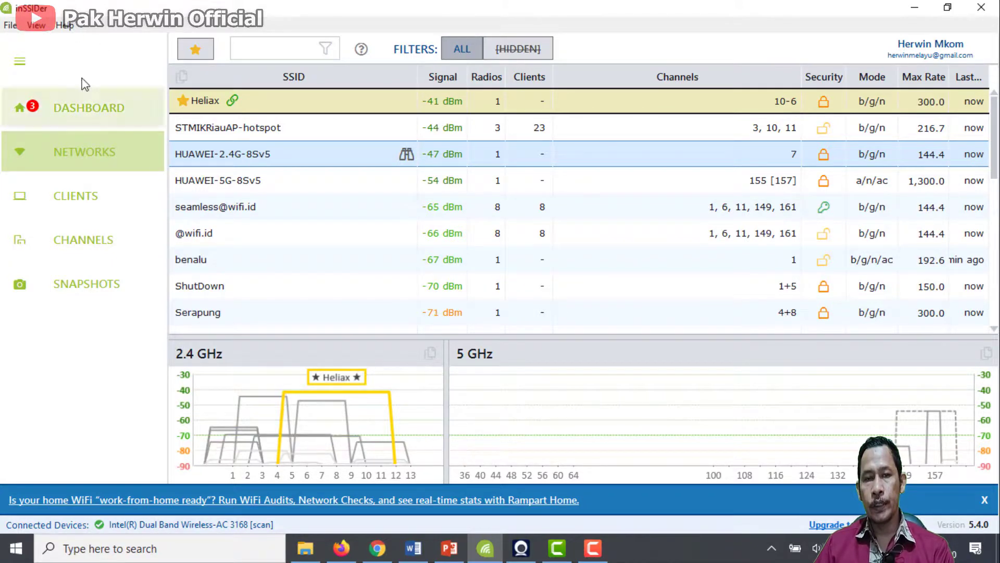
- Review the inSSIDer product page in Firefox down to its WiFi environment section, and switch back to inSSIDer
{"action": "left_click", "coordinate": [341, 548]}
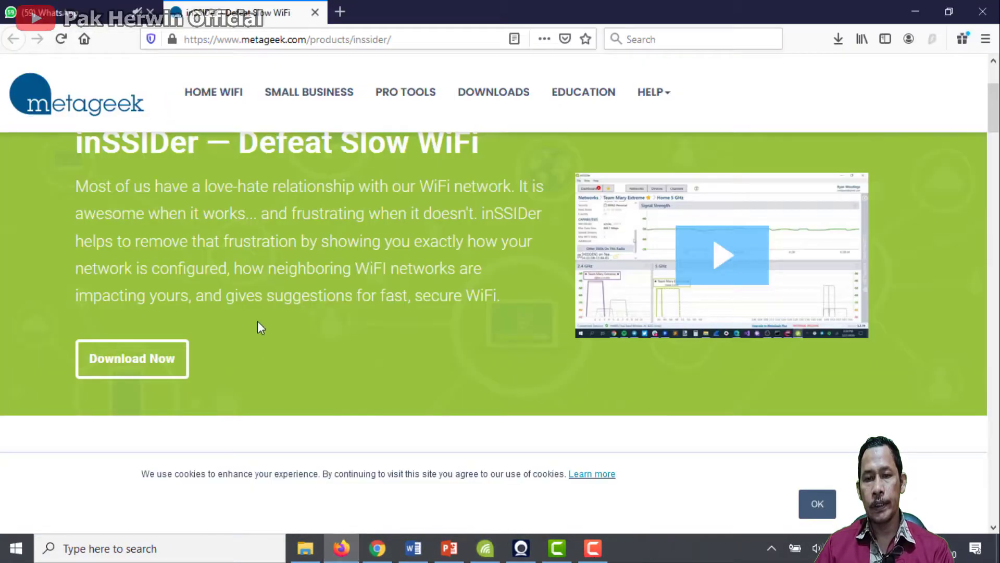
{"action": "scroll", "coordinate": [258, 321], "scroll_direction": "up", "scroll_amount": 3}
{"action": "scroll", "coordinate": [257, 321], "scroll_direction": "down", "scroll_amount": 3}
{"action": "scroll", "coordinate": [258, 320], "scroll_direction": "up", "scroll_amount": 3}
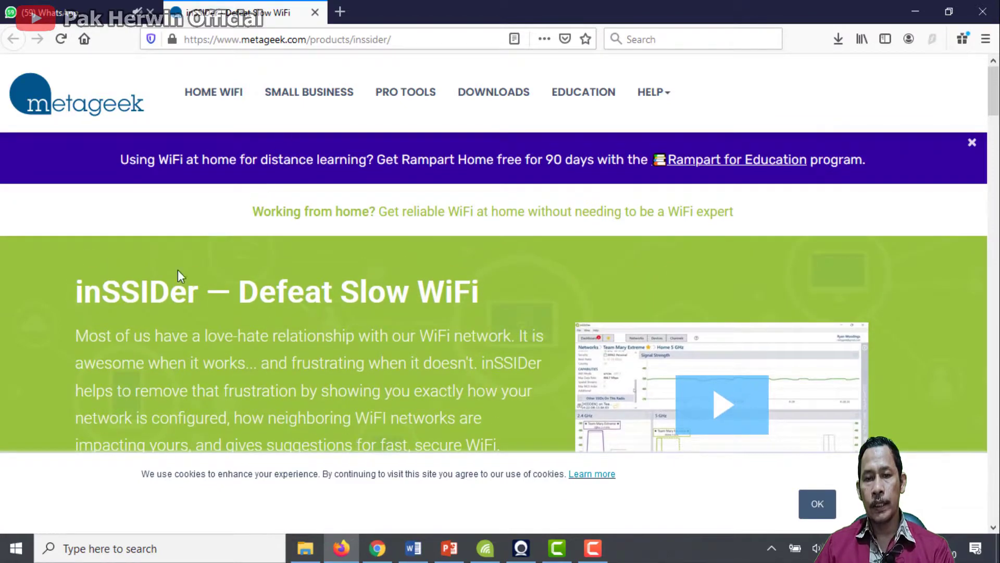
{"action": "scroll", "coordinate": [249, 308], "scroll_direction": "down", "scroll_amount": 3}
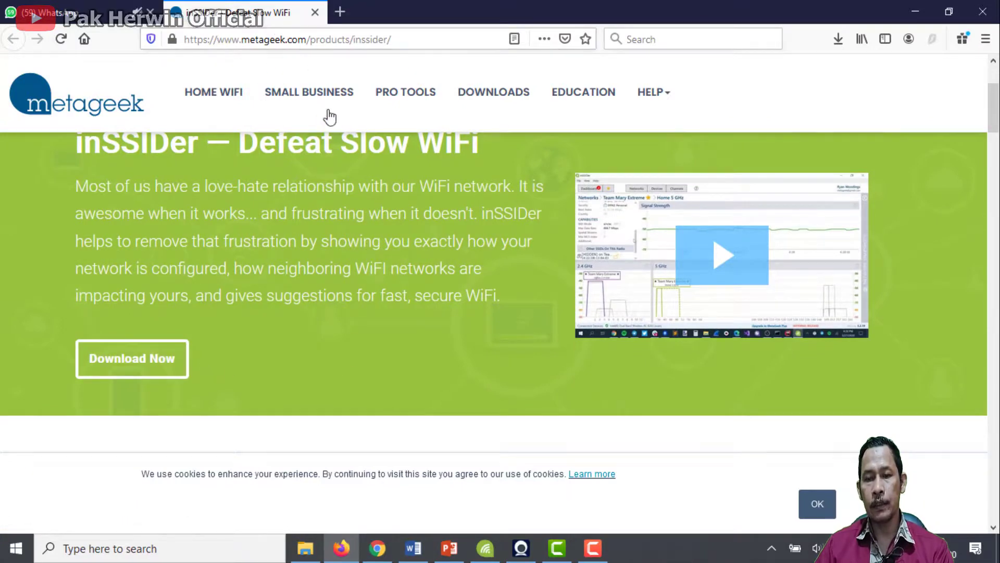
{"action": "scroll", "coordinate": [332, 270], "scroll_direction": "down", "scroll_amount": 3}
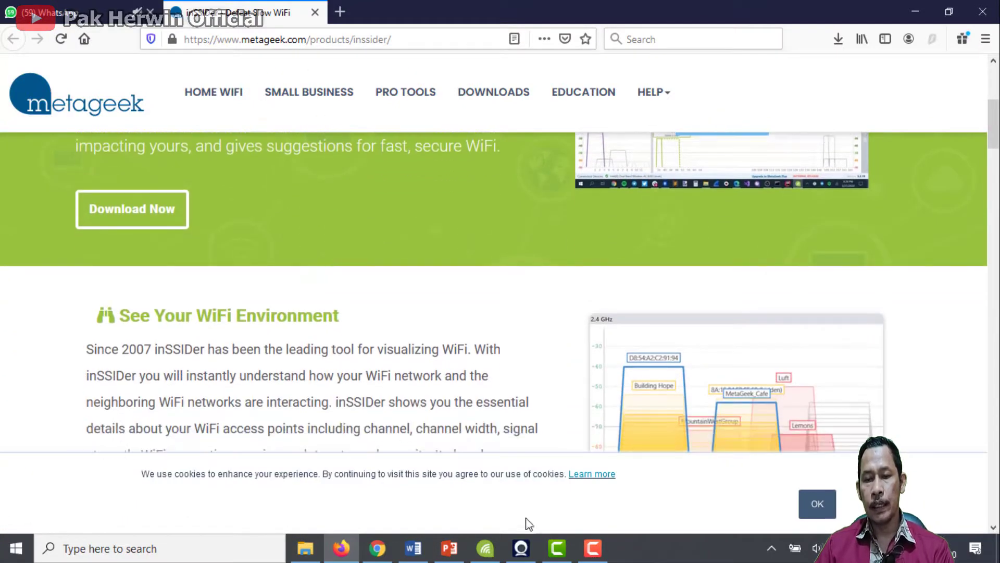
{"action": "left_click", "coordinate": [485, 548]}
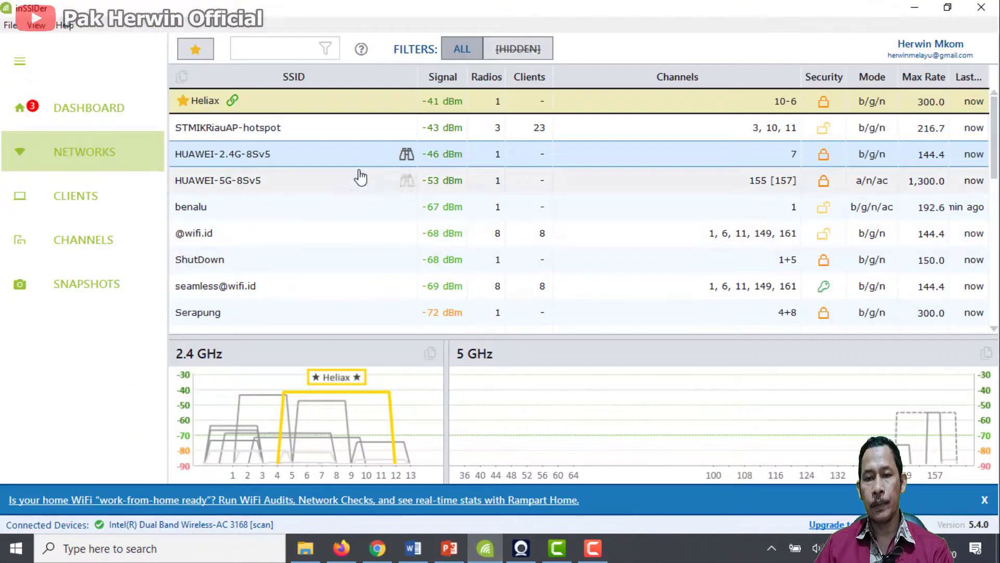